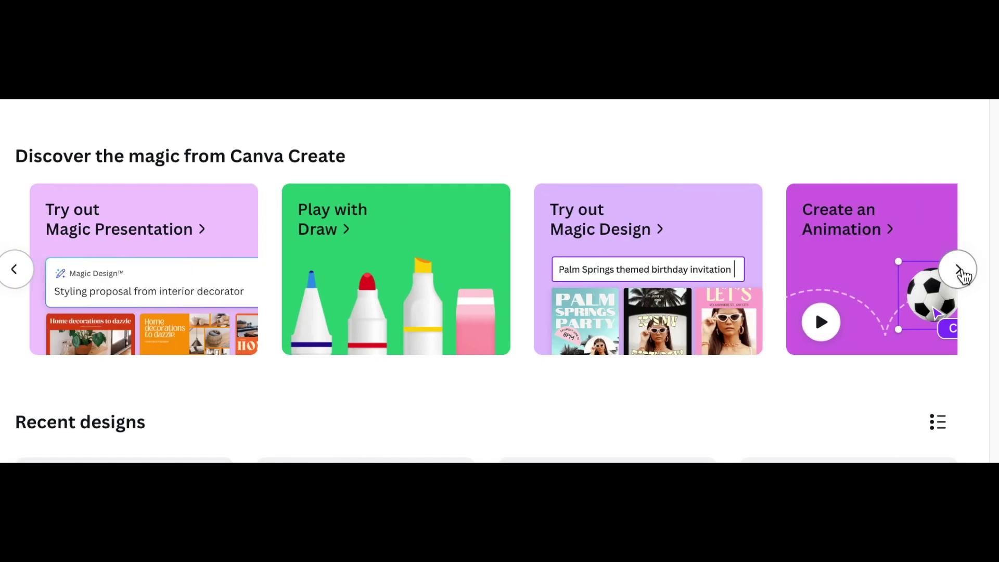
{"action": "left_click", "coordinate": [960, 270]}
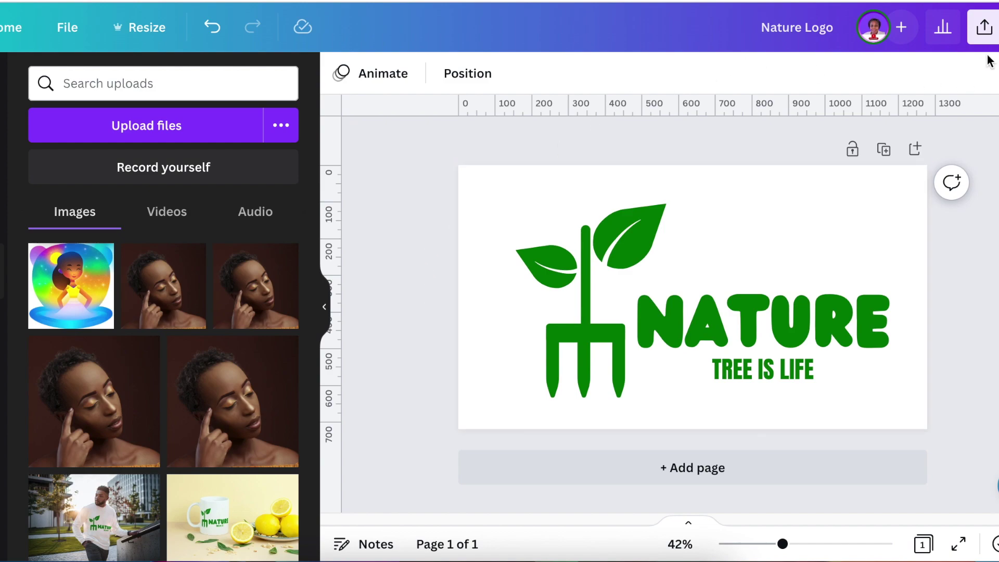
Download the Nature Logo design as a transparent-background PNG, saved as Nature Logo (4).png
{"action": "left_click", "coordinate": [983, 27]}
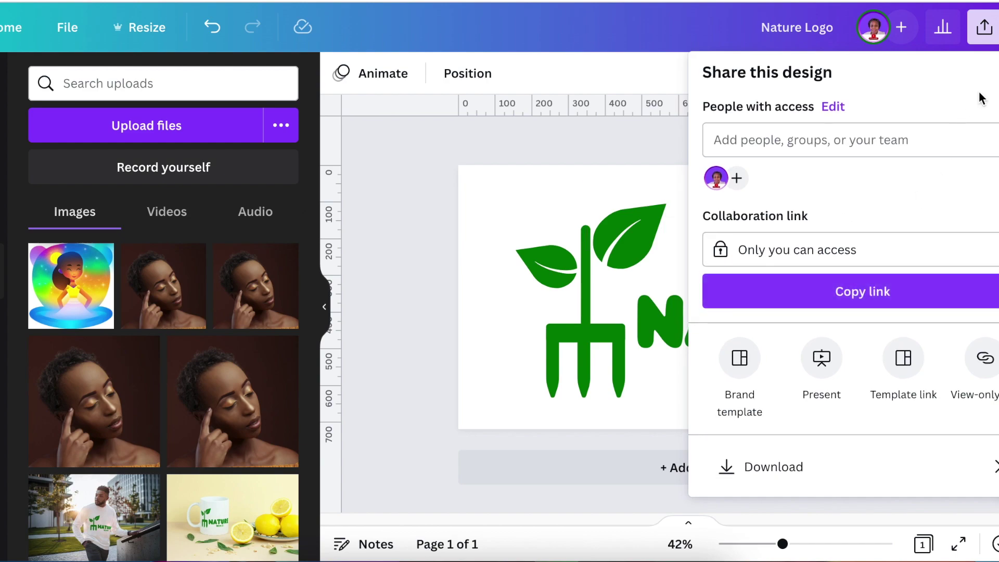
{"action": "scroll", "coordinate": [859, 364], "scroll_direction": "down", "scroll_amount": 2}
{"action": "left_click", "coordinate": [840, 388]}
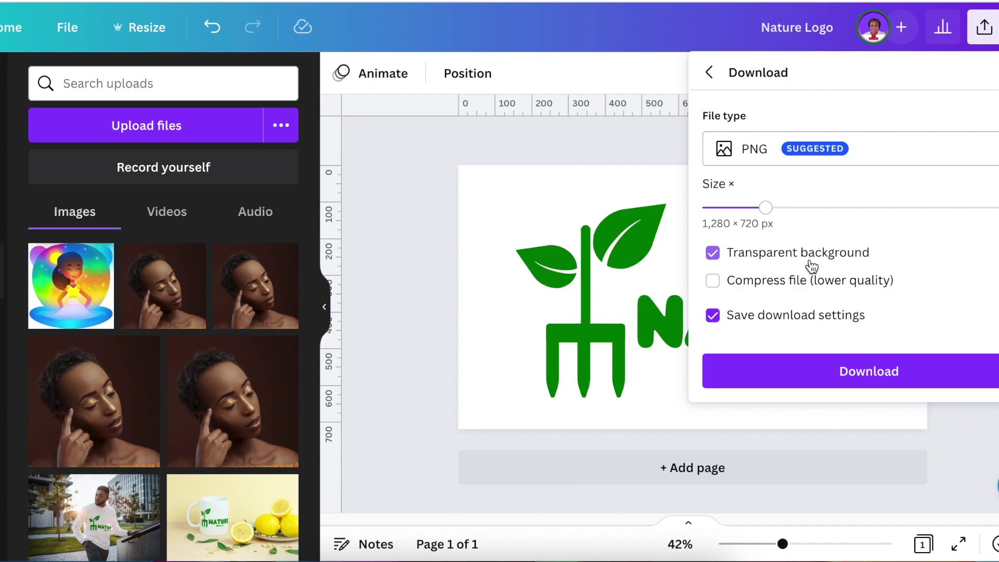
{"action": "left_click", "coordinate": [822, 361]}
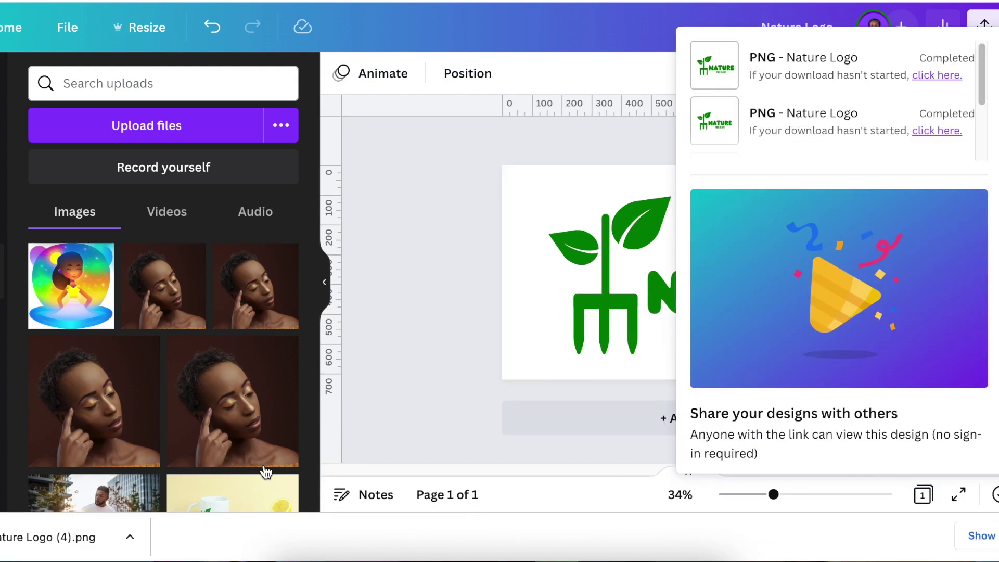
{"action": "left_click", "coordinate": [413, 397]}
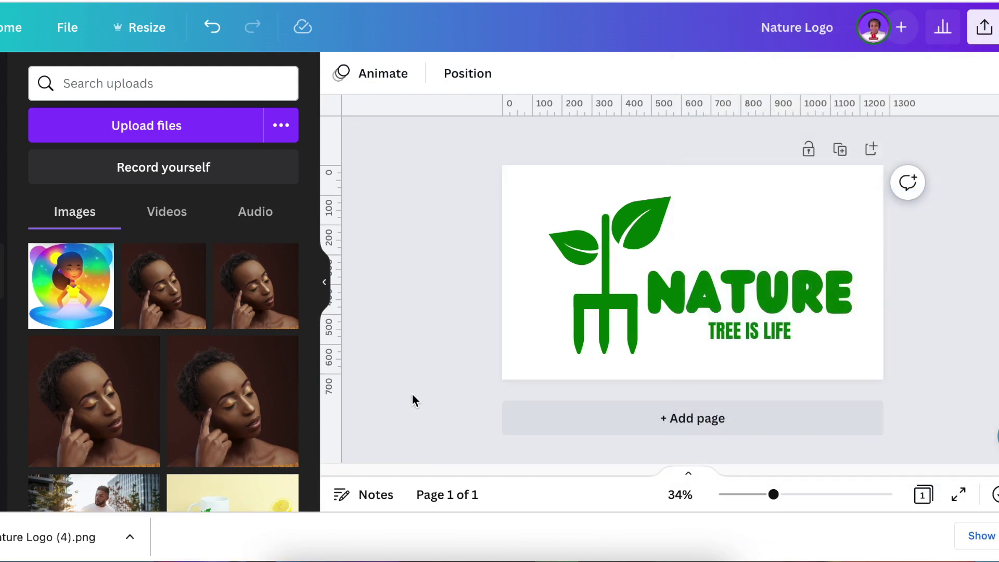
Add blank page 2, drop Nature Logo (4).png onto it and enlarge it to about 1042 × 586
{"action": "left_click", "coordinate": [716, 421]}
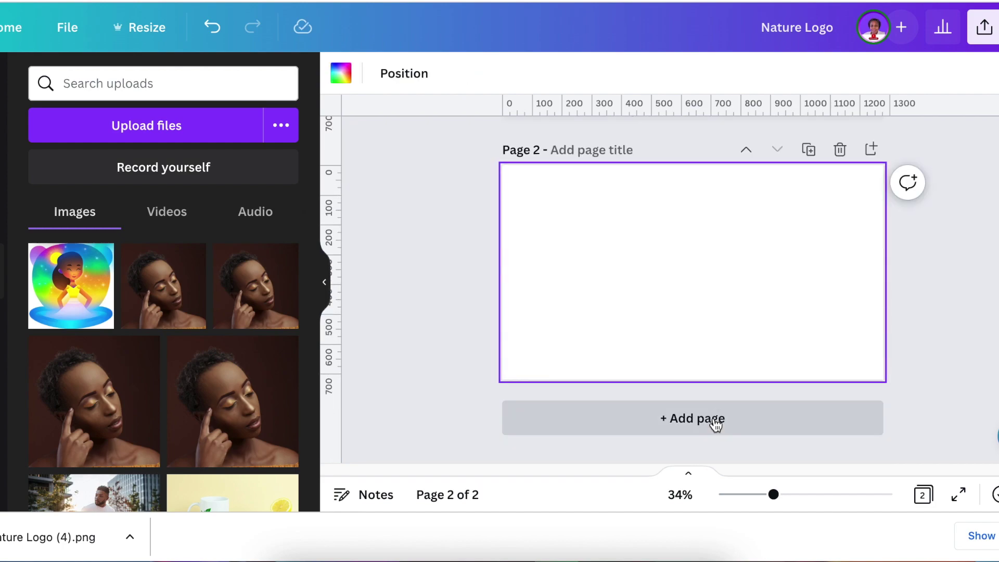
{"action": "left_click_drag", "start_coordinate": [49, 538], "coordinate": [548, 365]}
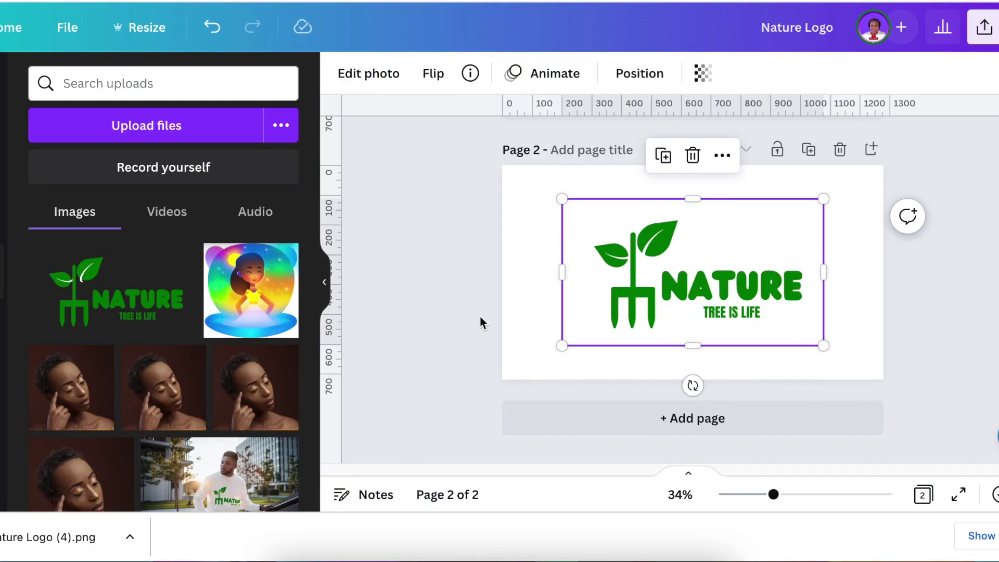
{"action": "left_click_drag", "start_coordinate": [687, 298], "coordinate": [680, 295]}
{"action": "left_click_drag", "start_coordinate": [781, 329], "coordinate": [860, 375]}
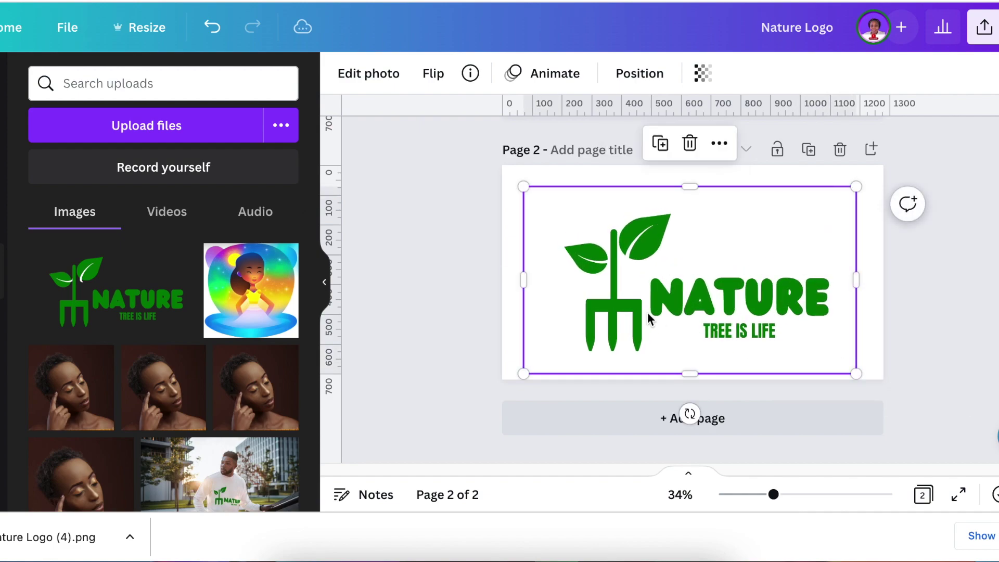
Apply BG Remover from Edit photo to the logo image on page 2
{"action": "left_click", "coordinate": [369, 84]}
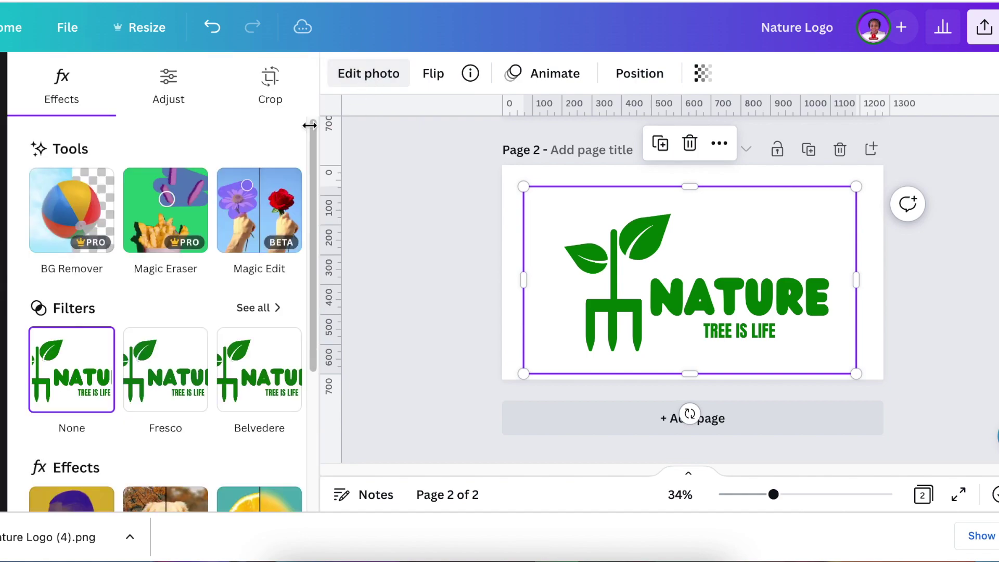
{"action": "left_click", "coordinate": [82, 210]}
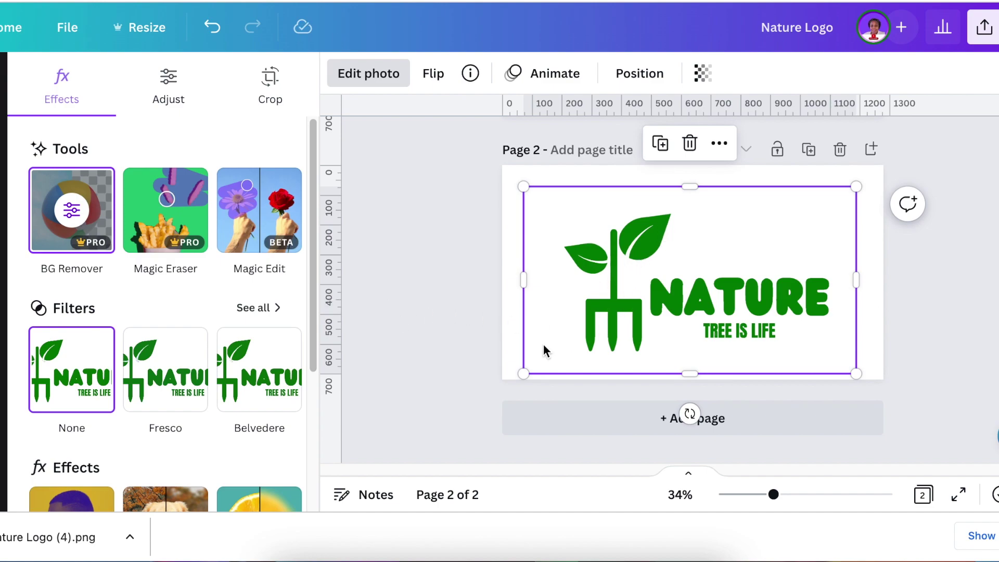
{"action": "left_click", "coordinate": [995, 37]}
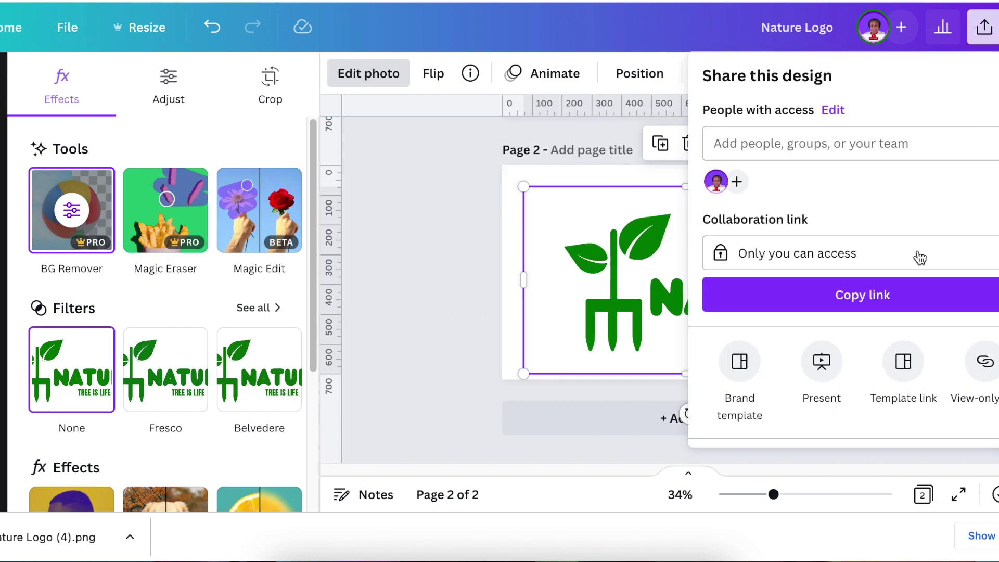
Download only page 2 as a PNG with a transparent background
{"action": "scroll", "coordinate": [916, 252], "scroll_direction": "down", "scroll_amount": 3}
{"action": "left_click", "coordinate": [834, 342]}
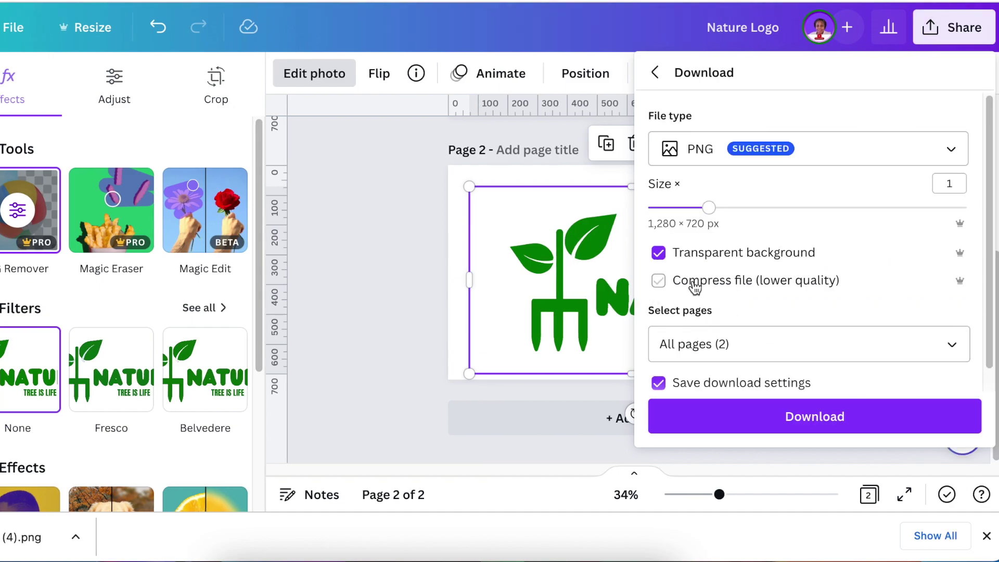
{"action": "left_click", "coordinate": [952, 347]}
{"action": "left_click", "coordinate": [952, 120]}
{"action": "left_click", "coordinate": [952, 223]}
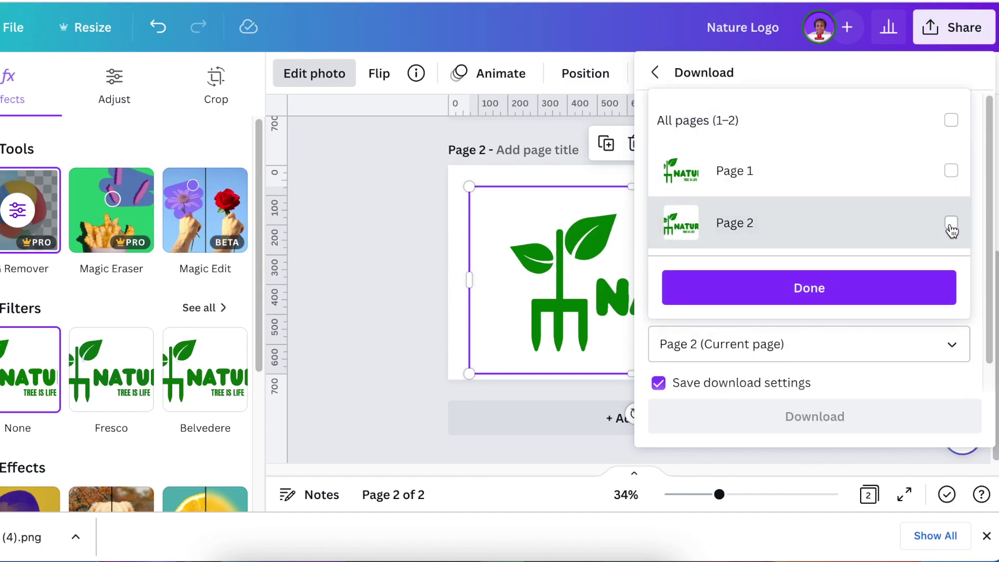
{"action": "left_click", "coordinate": [840, 289]}
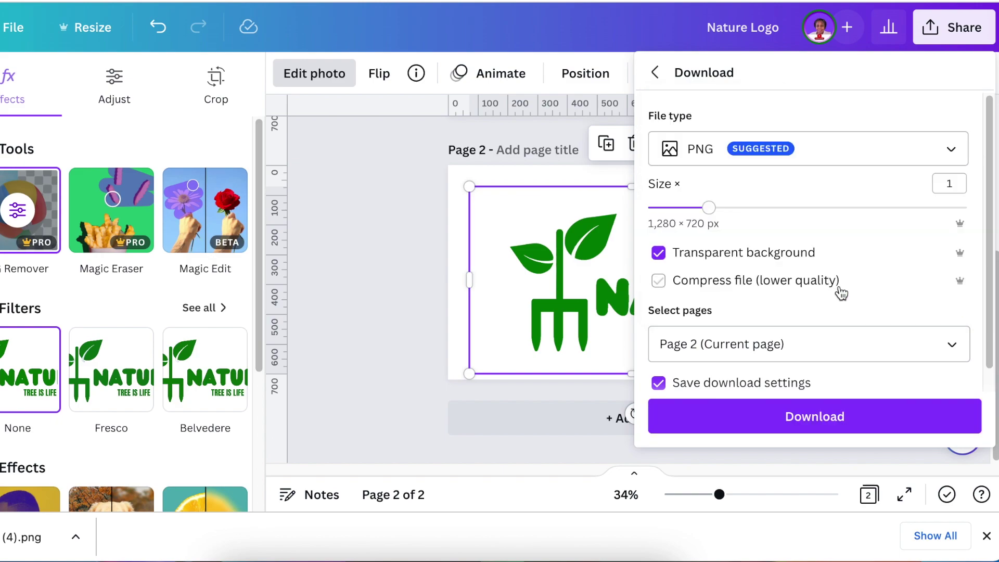
{"action": "left_click", "coordinate": [840, 417]}
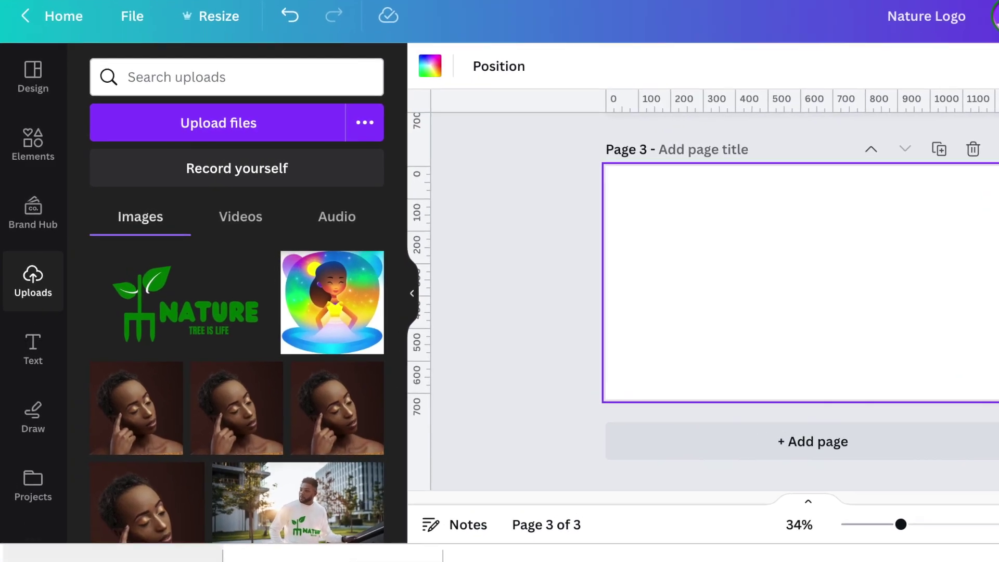
Upload the freshly downloaded logo PNG and place it on a new page 3
{"action": "left_click_drag", "start_coordinate": [55, 542], "coordinate": [260, 430]}
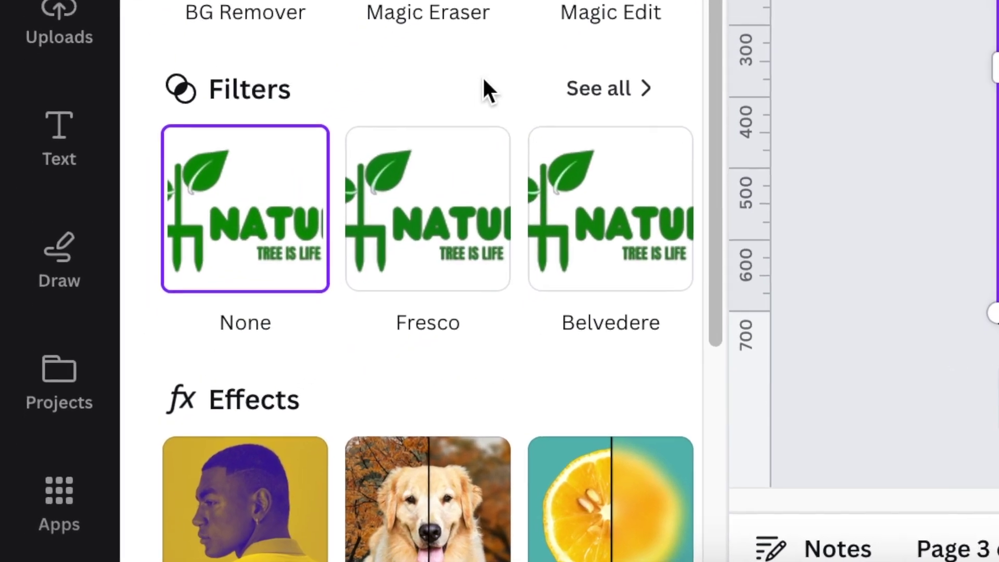
{"action": "scroll", "coordinate": [364, 323], "scroll_direction": "down", "scroll_amount": 5}
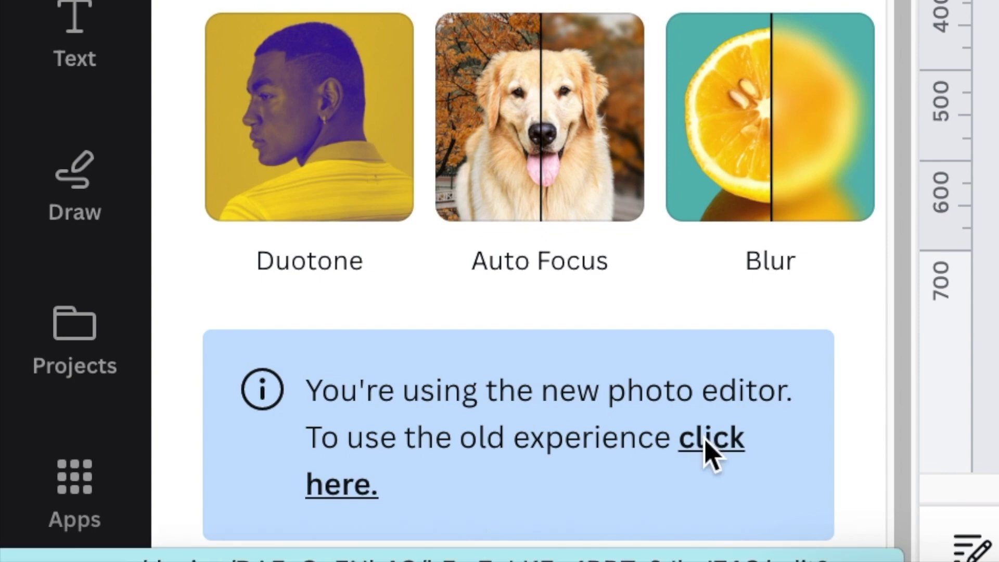
Revert from the new photo editor to Canva's old editor via the banner link
{"action": "left_click", "coordinate": [709, 452]}
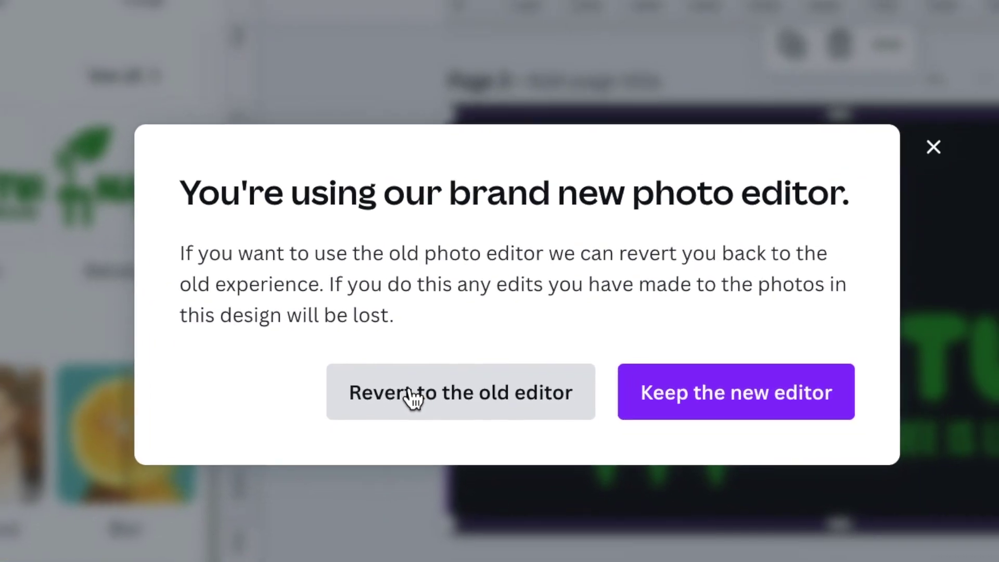
{"action": "left_click", "coordinate": [363, 422]}
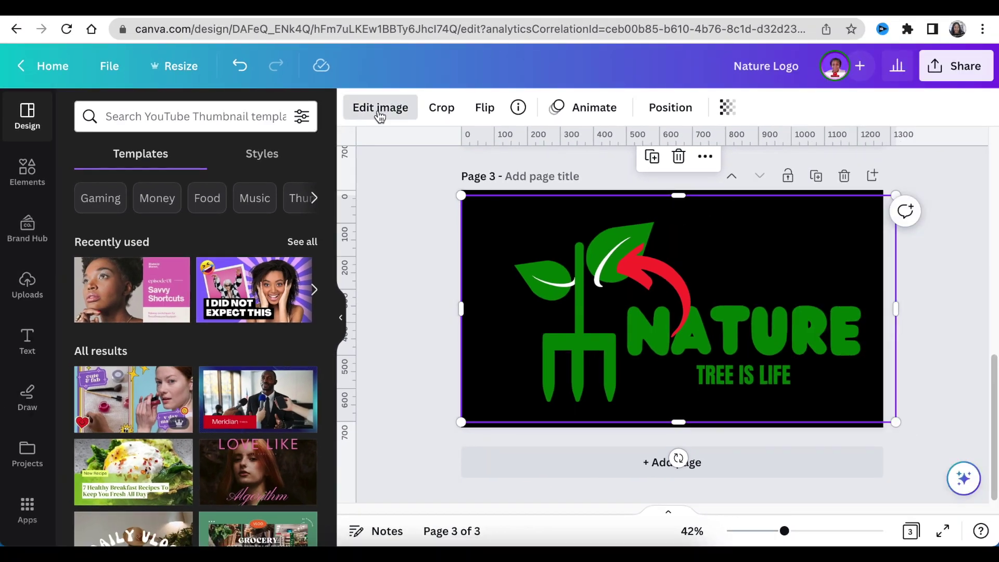
Browse the logo's image effects in the old editor, including Background Remover
{"action": "left_click", "coordinate": [380, 111]}
{"action": "scroll", "coordinate": [168, 328], "scroll_direction": "down", "scroll_amount": 3}
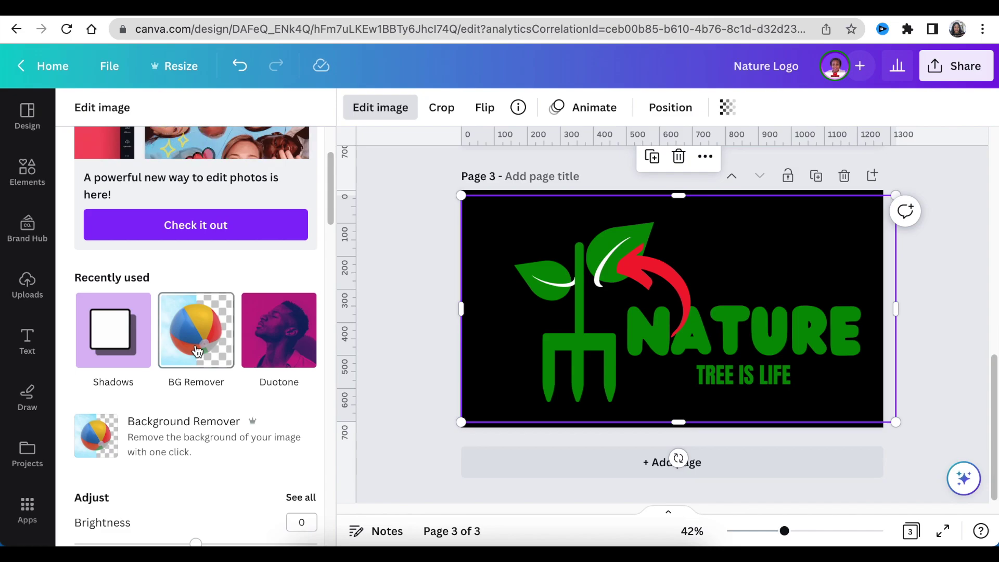
{"action": "scroll", "coordinate": [202, 359], "scroll_direction": "up", "scroll_amount": 3}
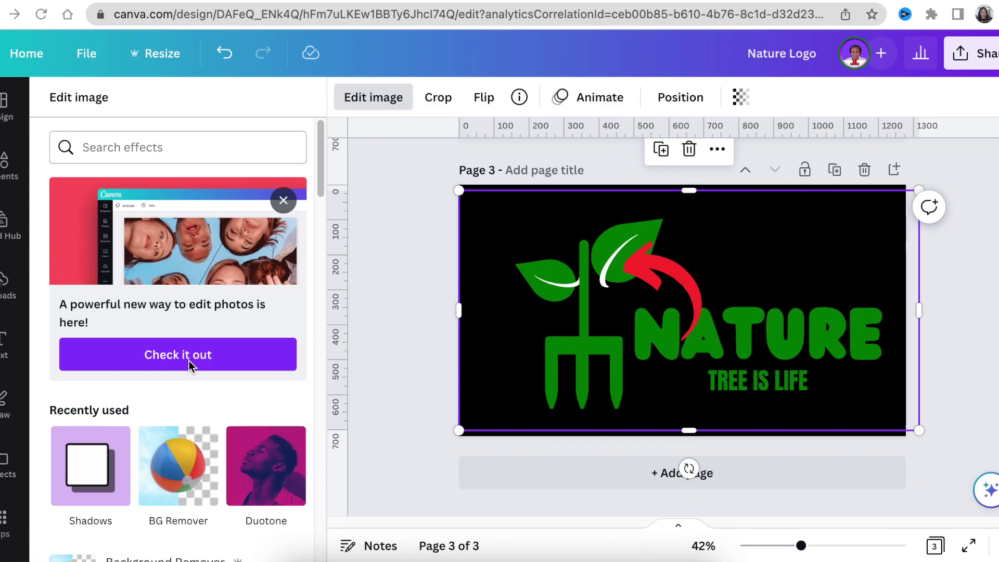
{"action": "left_click", "coordinate": [189, 361]}
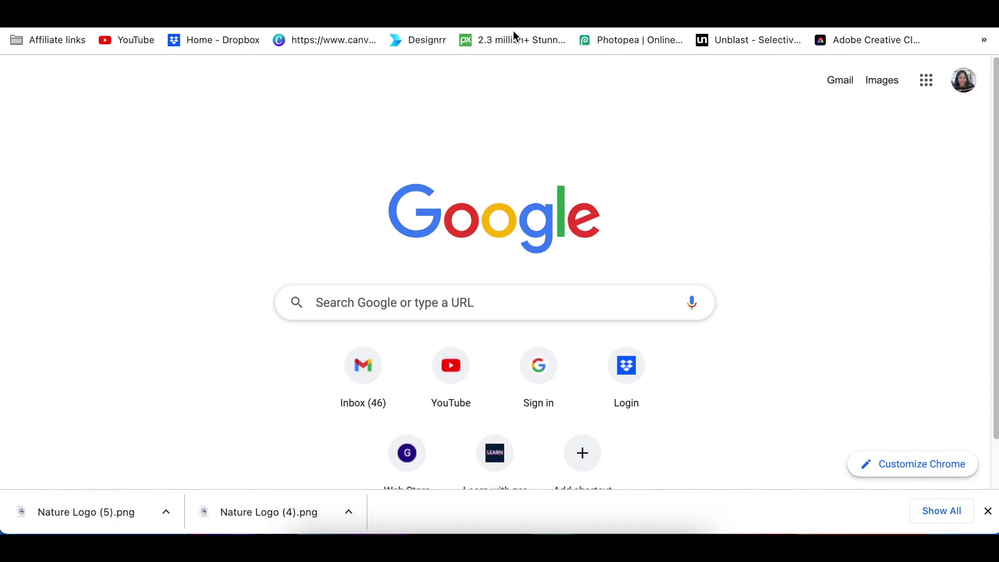
Load remove.bg and upload Nature Logo (4).png to strip its white background
{"action": "type", "text": "remo"}
{"action": "key", "text": "Return"}
{"action": "scroll", "coordinate": [365, 216], "scroll_direction": "down", "scroll_amount": 1}
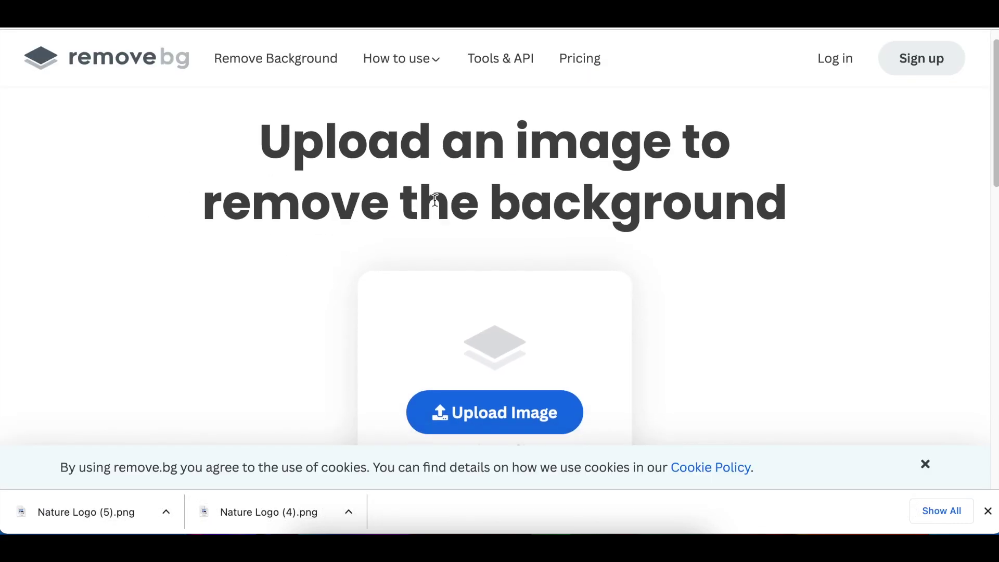
{"action": "left_click_drag", "start_coordinate": [265, 517], "coordinate": [402, 389]}
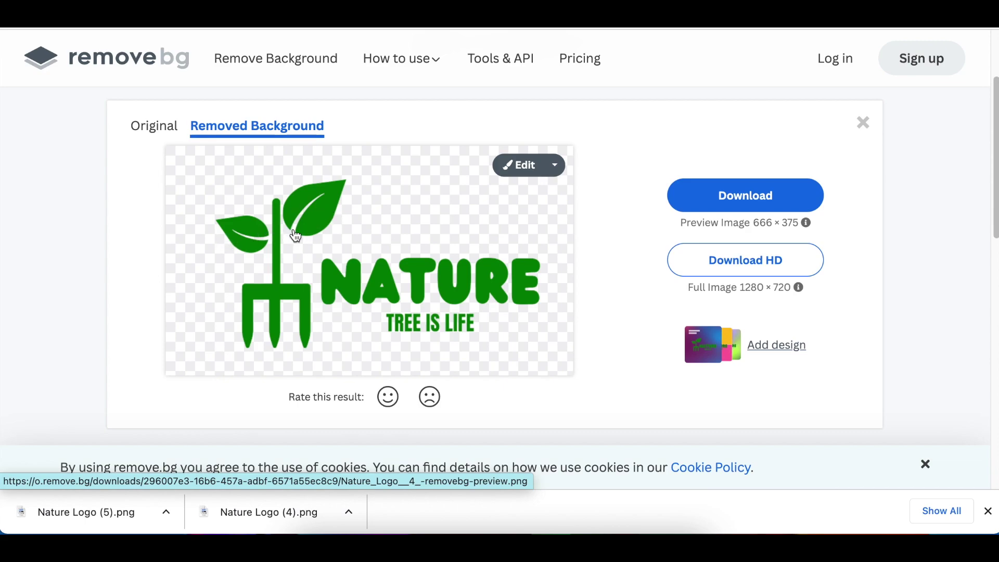
In a new Chrome tab, enter 'ERA' to look for the Erase bg site
{"action": "key", "text": "ctrl+t"}
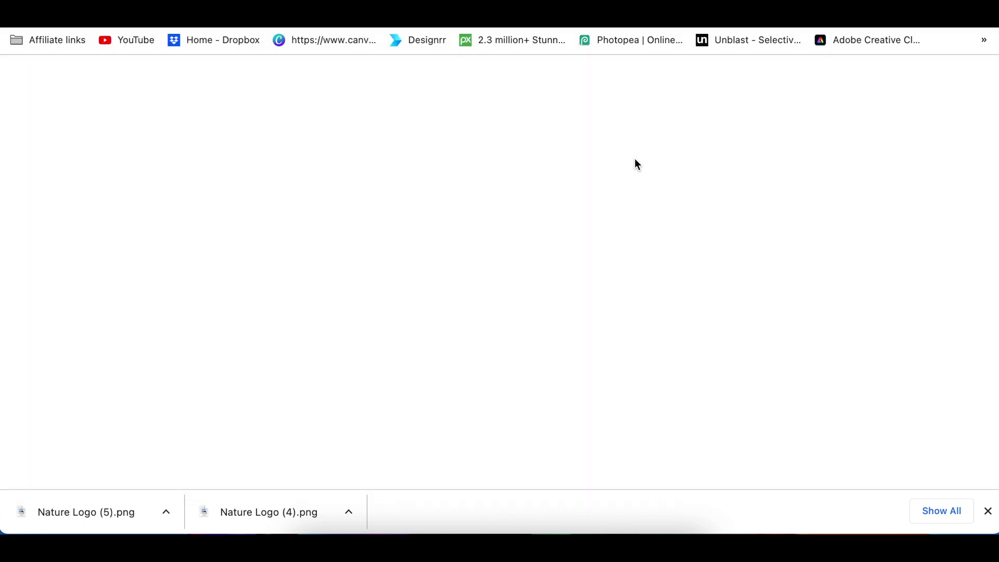
{"action": "type", "text": "ERA"}
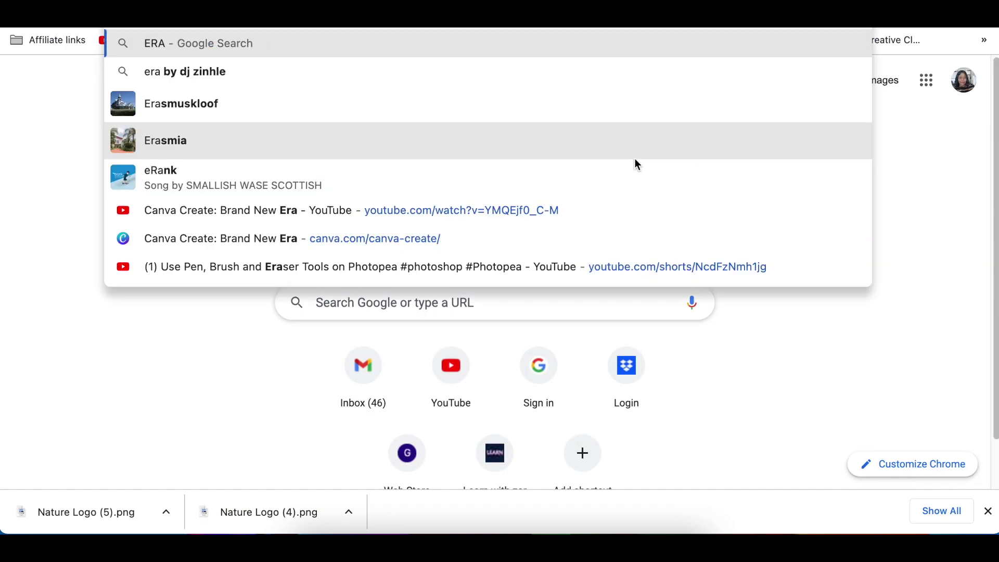